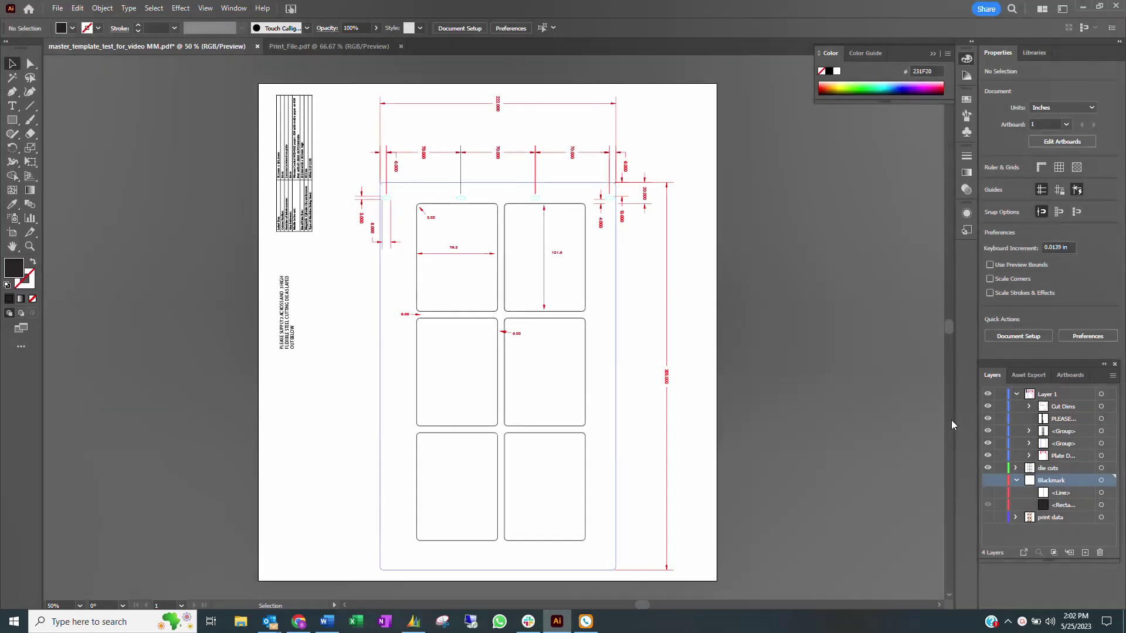
Step: Hide the Plate Dims, Cut Dims, PLEASE… note and both <Group> sublayers in the Layers panel
left_click(988, 455)
left_click(988, 406)
left_click(988, 418)
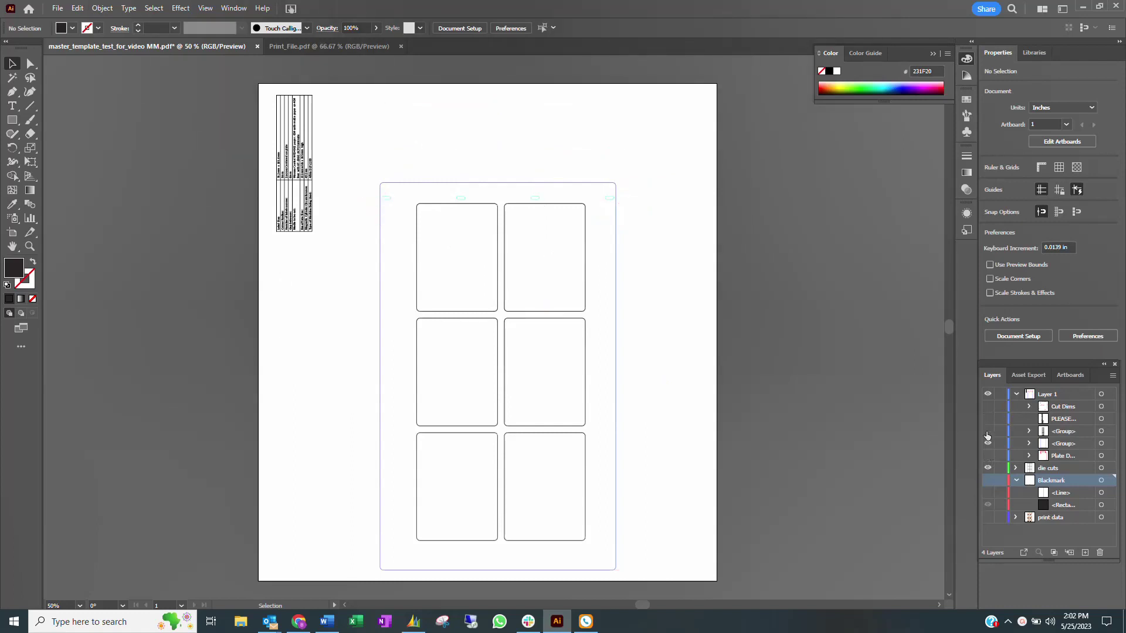
left_click(988, 431)
left_click(988, 444)
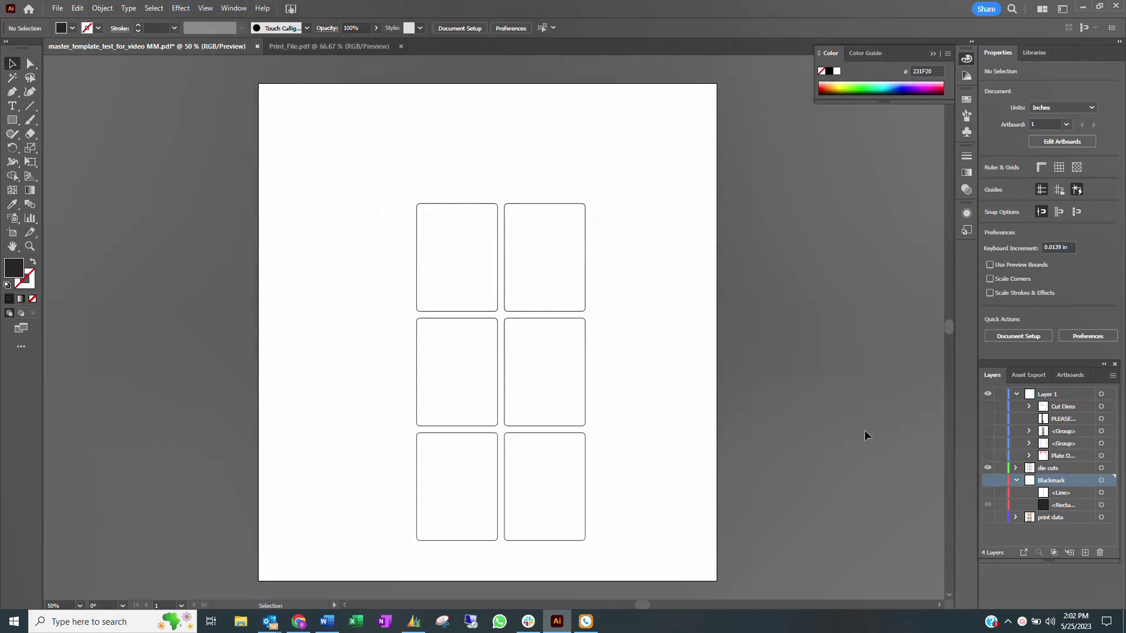
Step: Zoom in on the labels and leave the die cuts layer hidden to reveal the Sugar Scrub artwork
left_click(1049, 467)
key("ctrl+=")
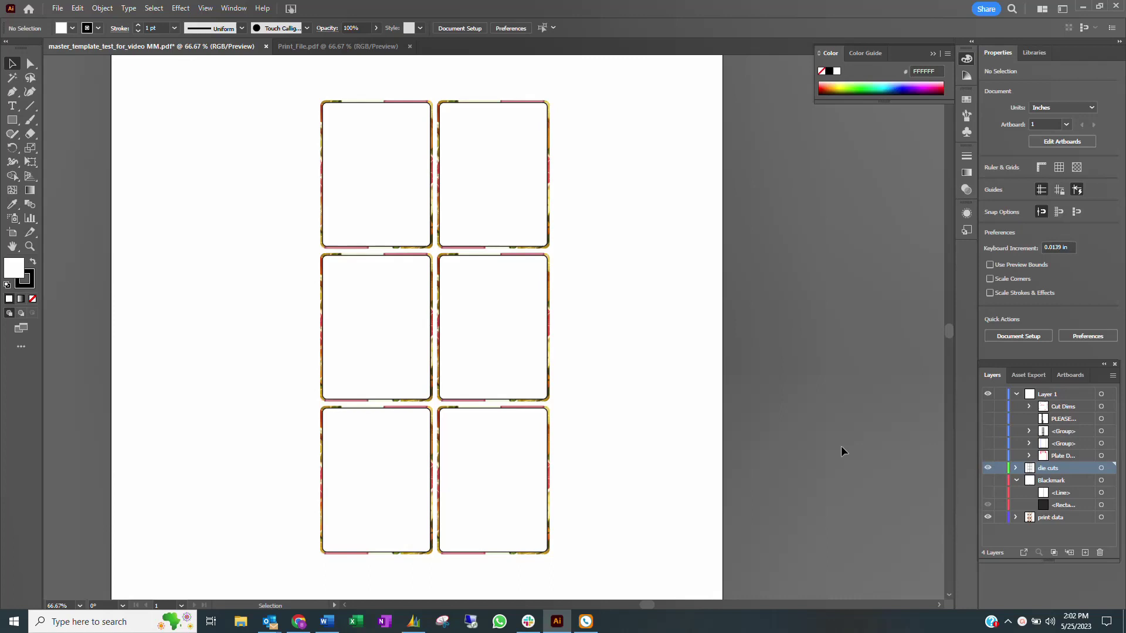
left_click(987, 468)
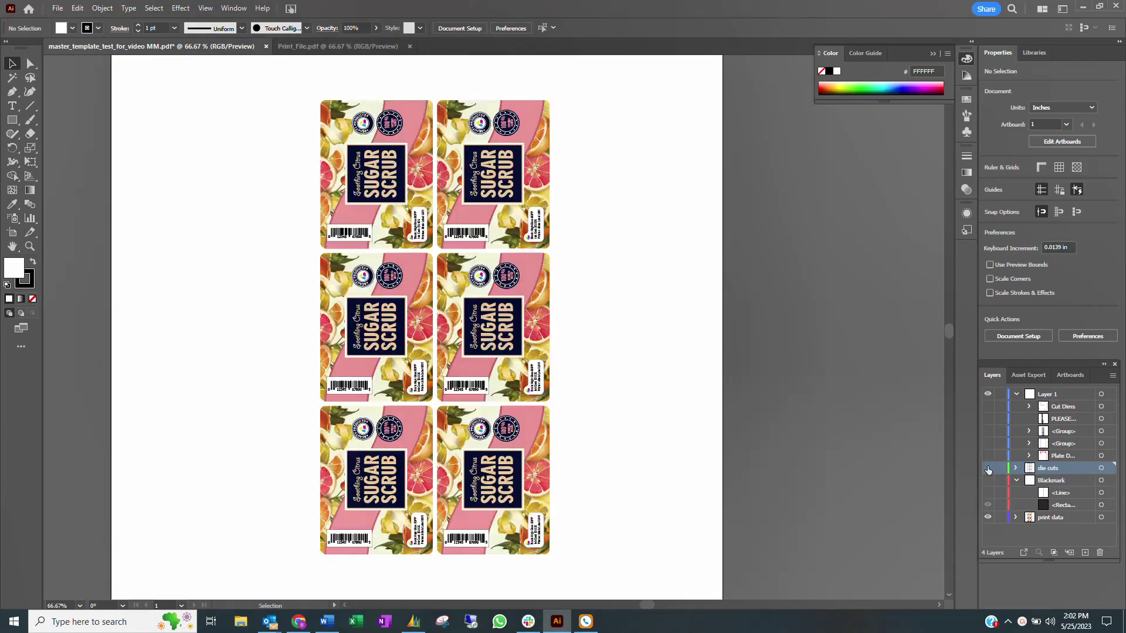
left_click(988, 468)
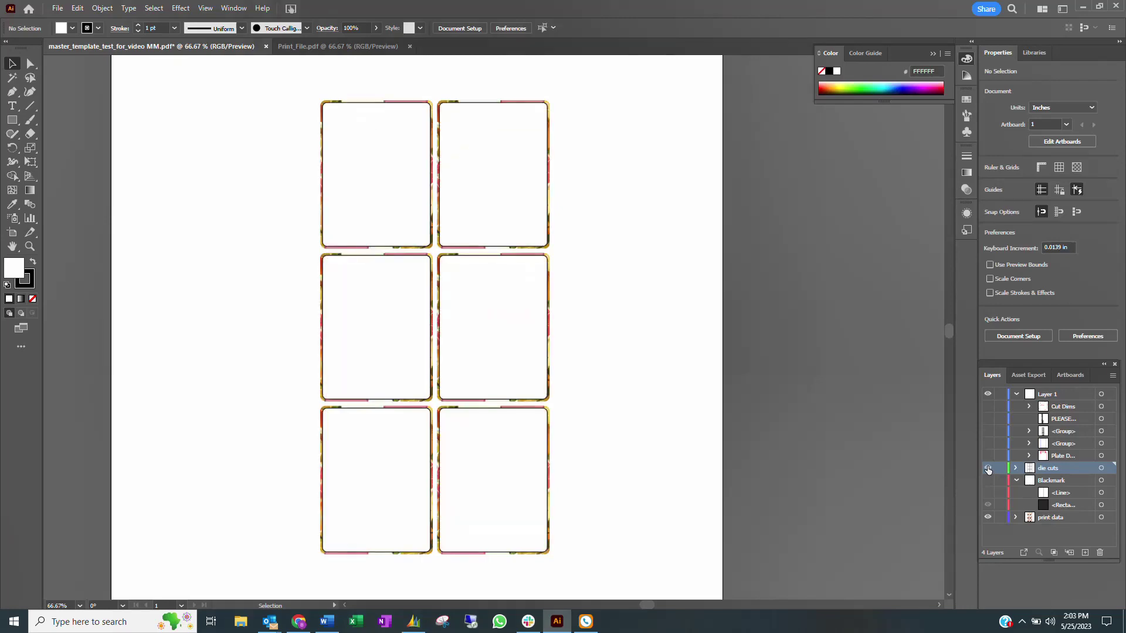
left_click(987, 468)
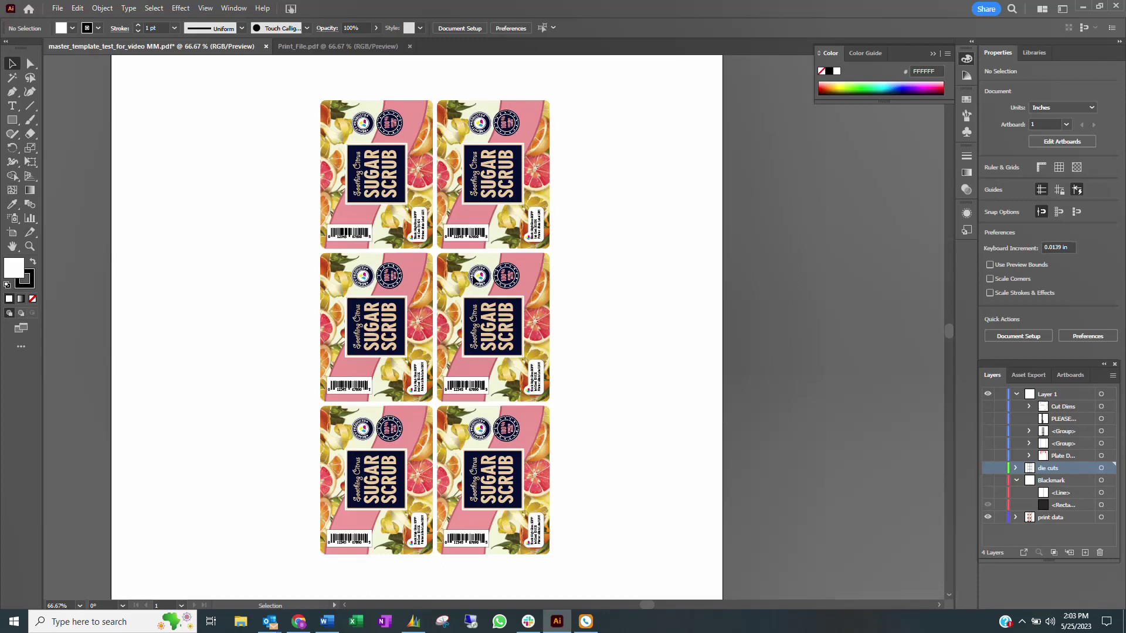
Step: Select all six label artworks and apply Object > Artboards > Fit to Selected Art
left_click_drag(306, 89, 568, 568)
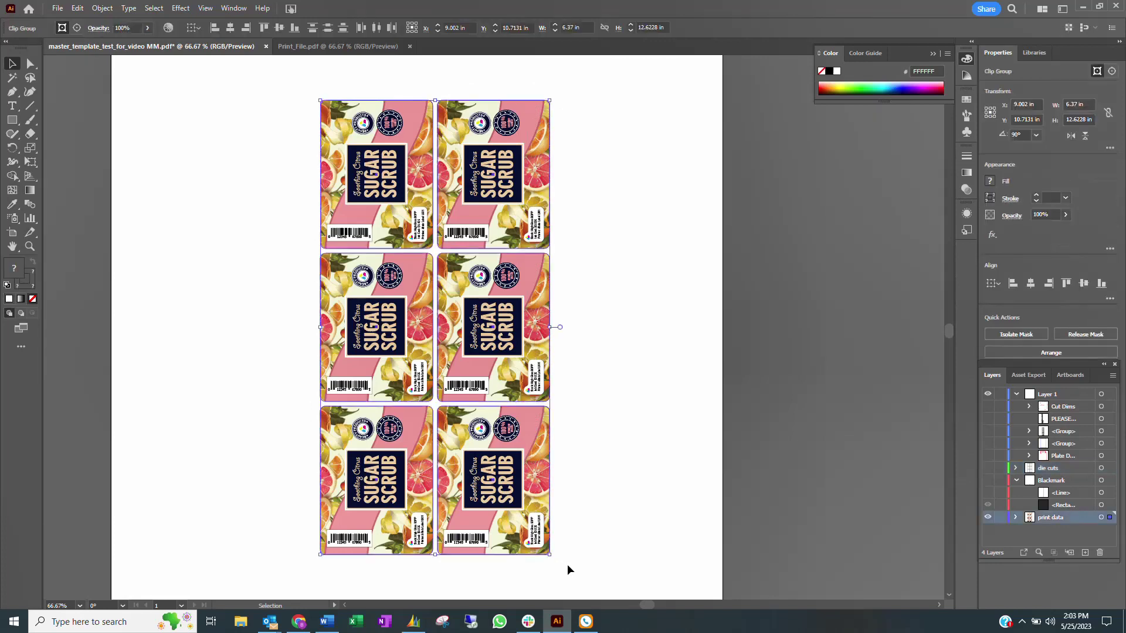
left_click(107, 11)
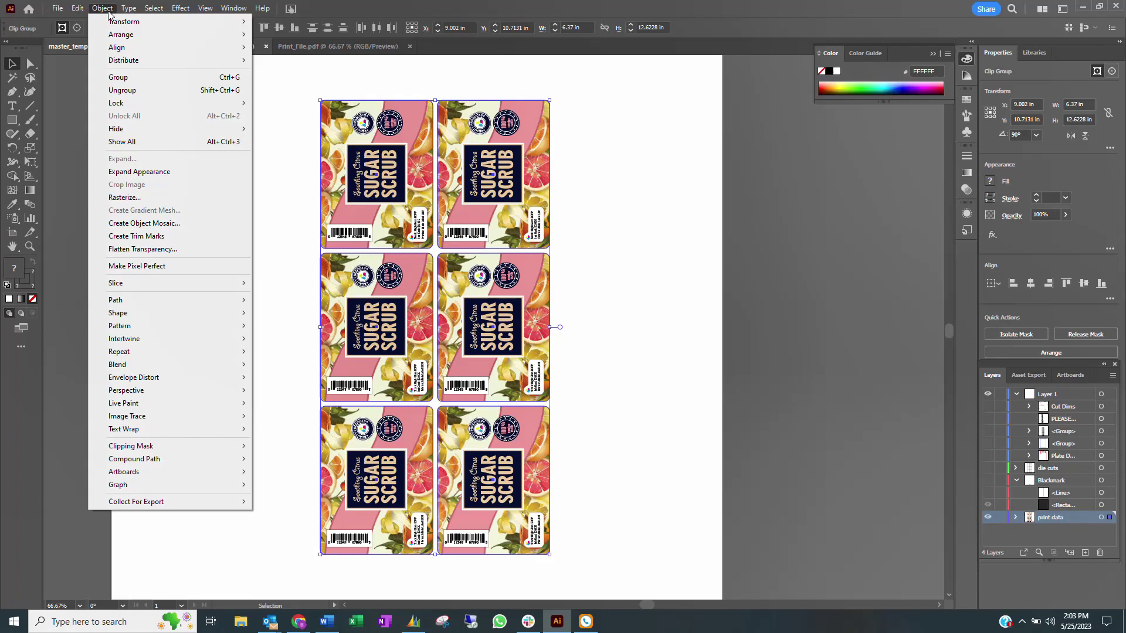
mouse_move(167, 480)
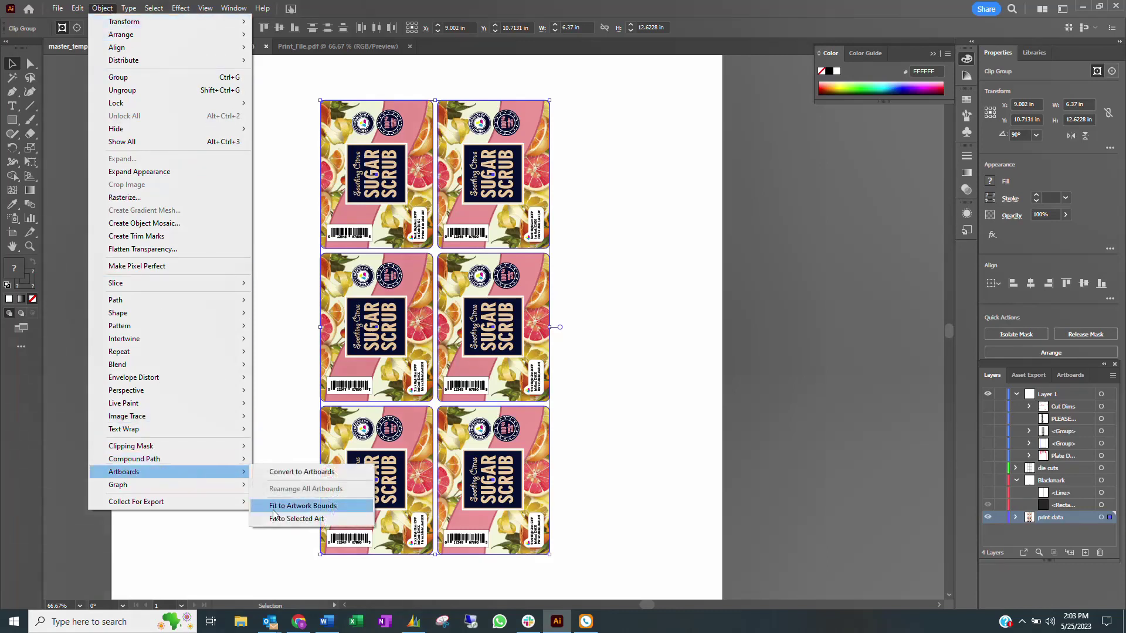
left_click(335, 519)
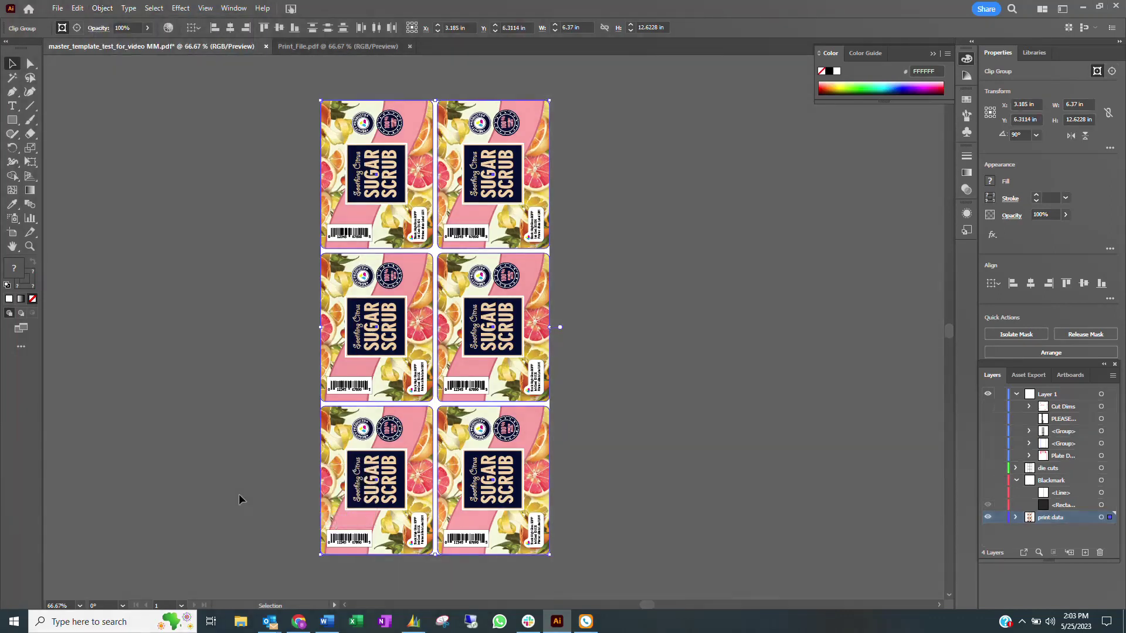
Step: Set the artboard width to 8.5 inches in the Properties panel
left_click(12, 233)
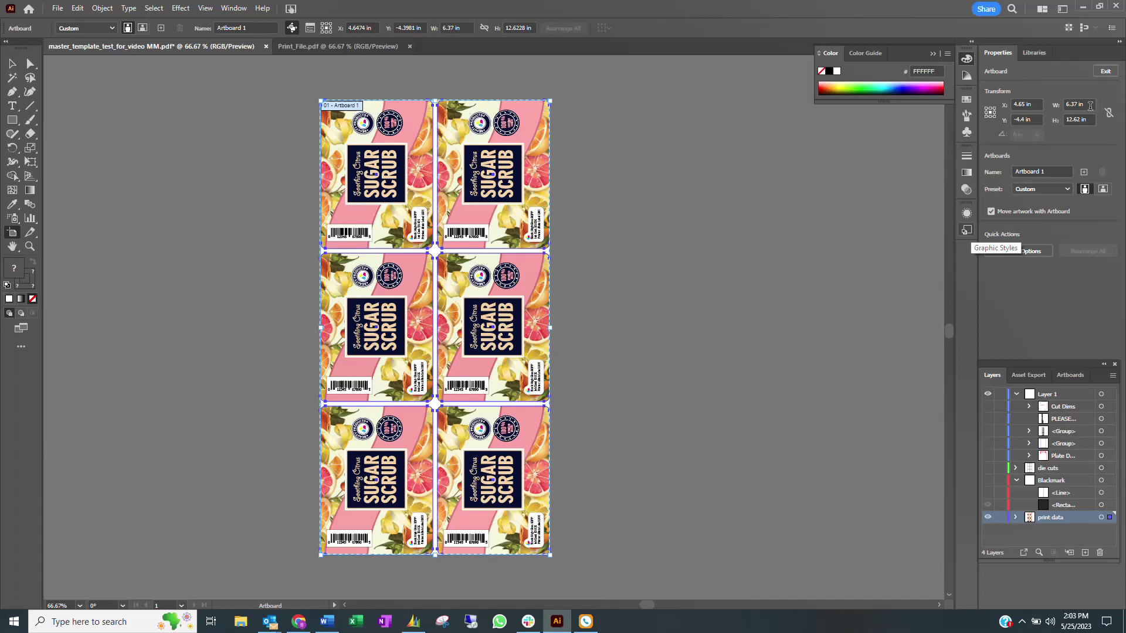
left_click(1082, 104)
type("6.5")
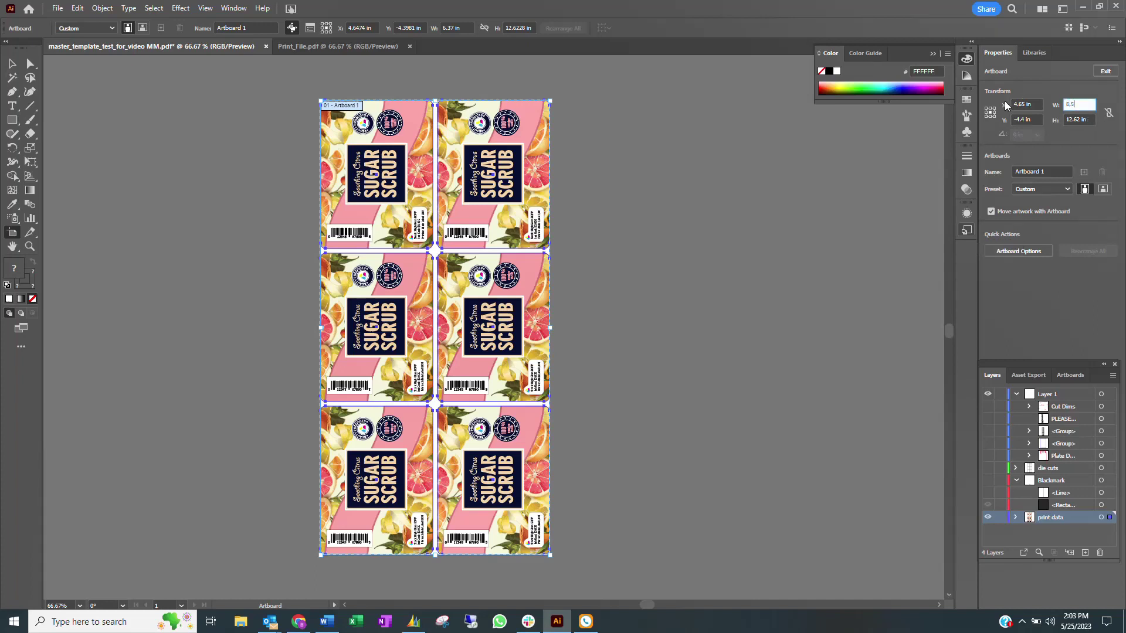
key("Return")
Step: Deselect the labels and show the Blackmark layer's registration mark
key("Escape")
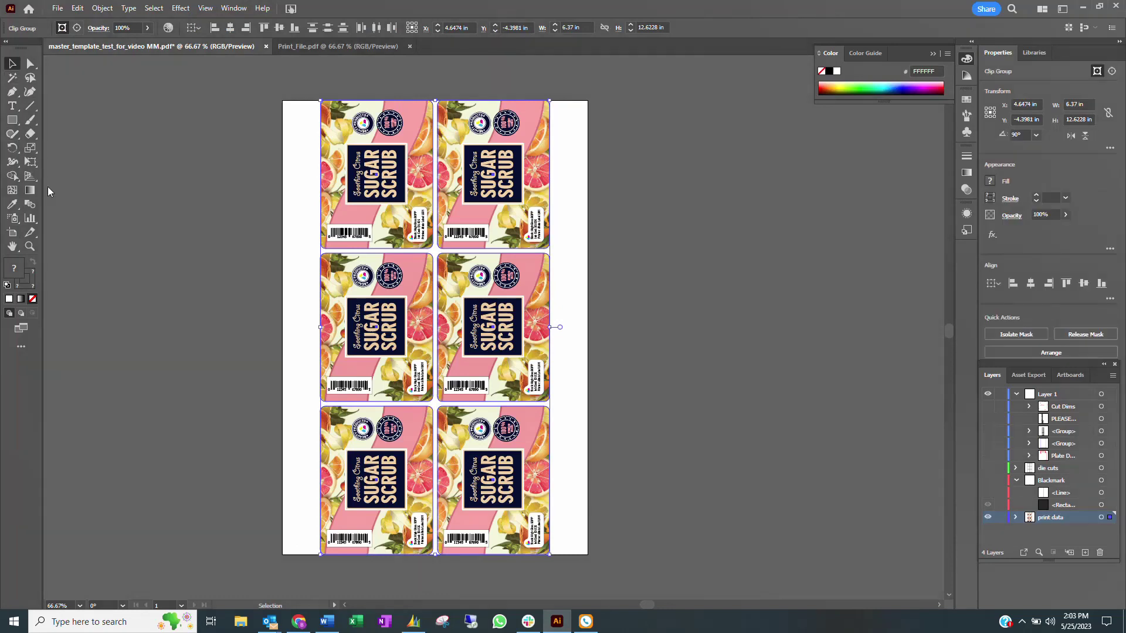
left_click(125, 163)
left_click(988, 481)
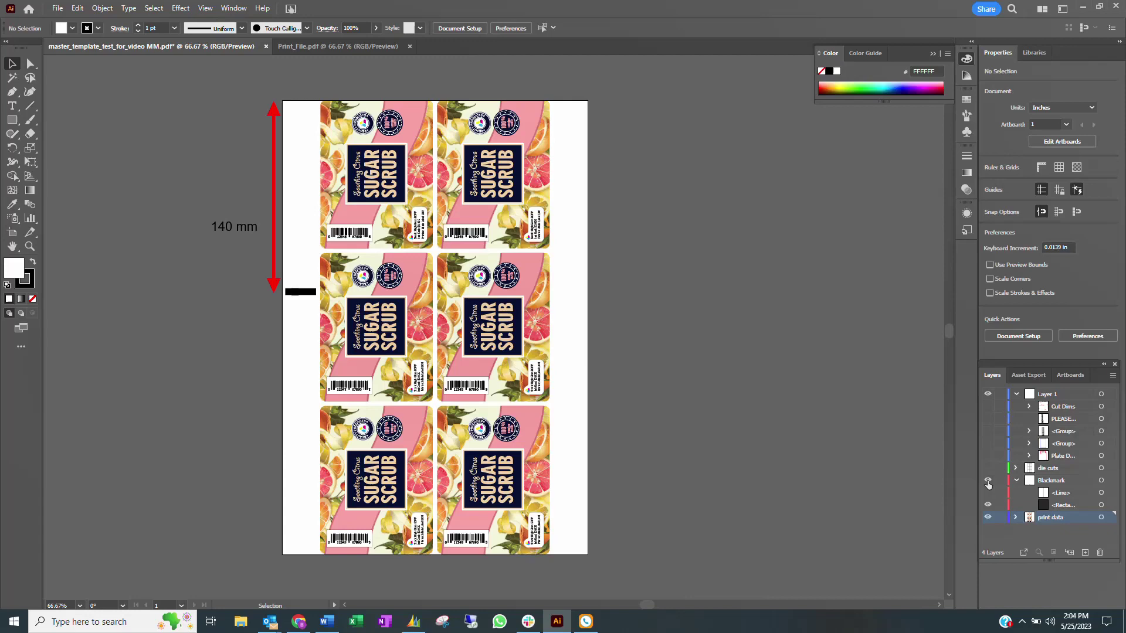
Step: Save the label layout as an Adobe PDF named PrintFile_MM
left_click(58, 9)
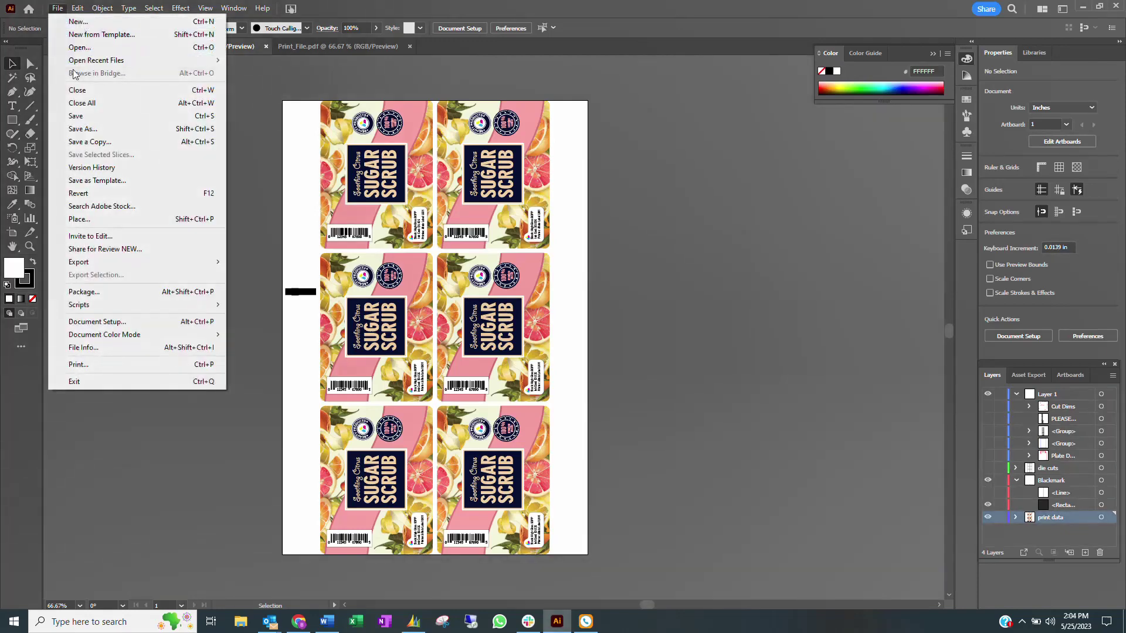
left_click(93, 129)
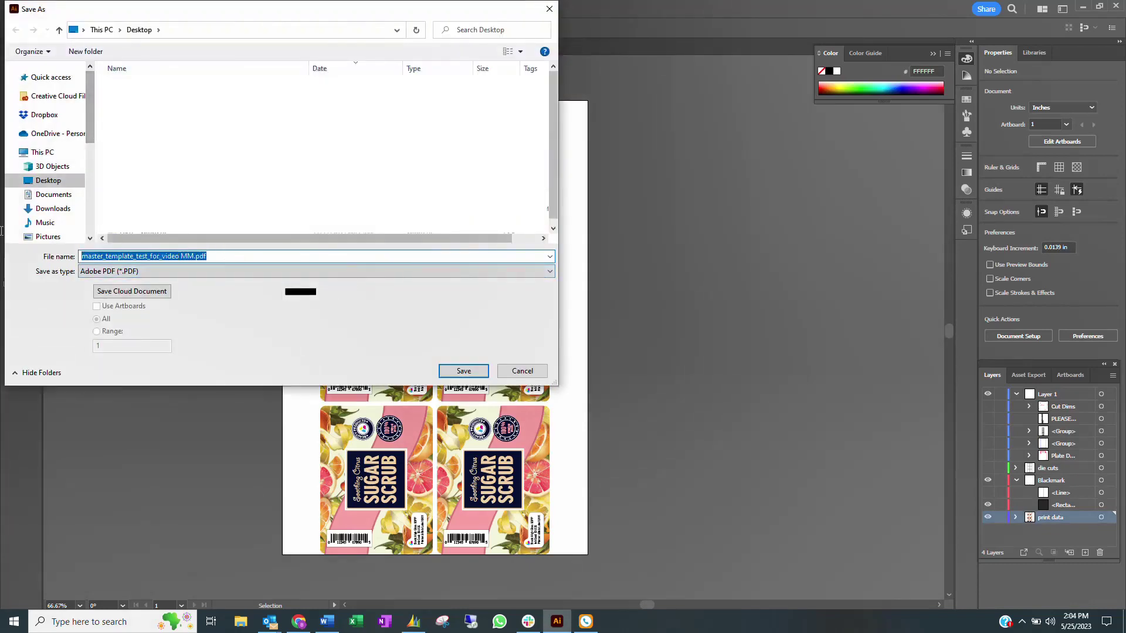
type("PrintFile")
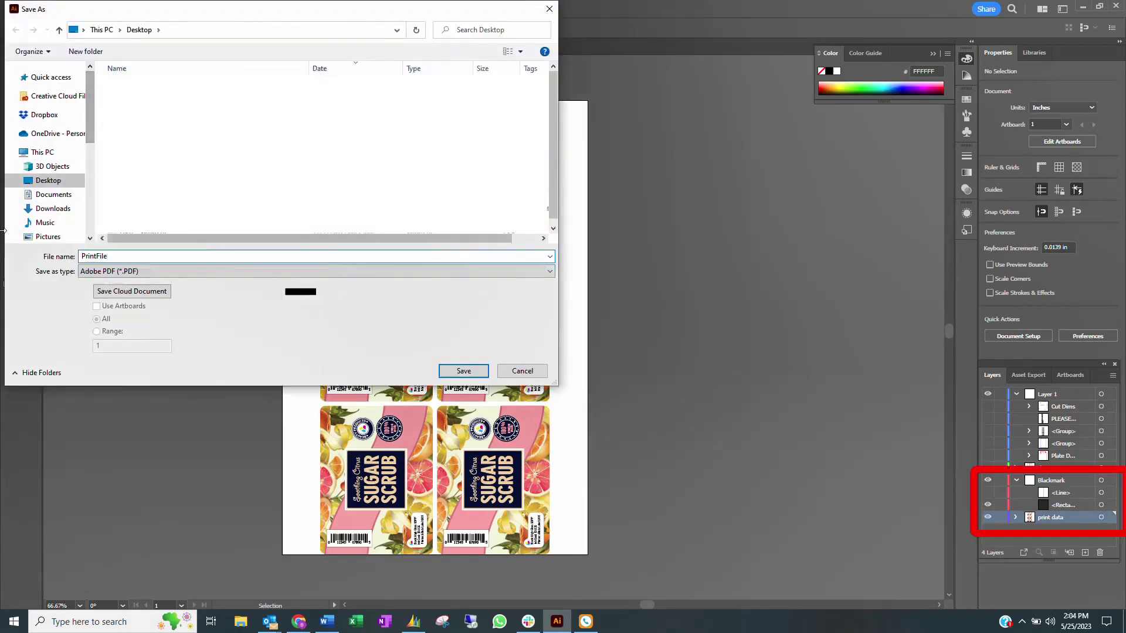
type("_MM")
key("Return")
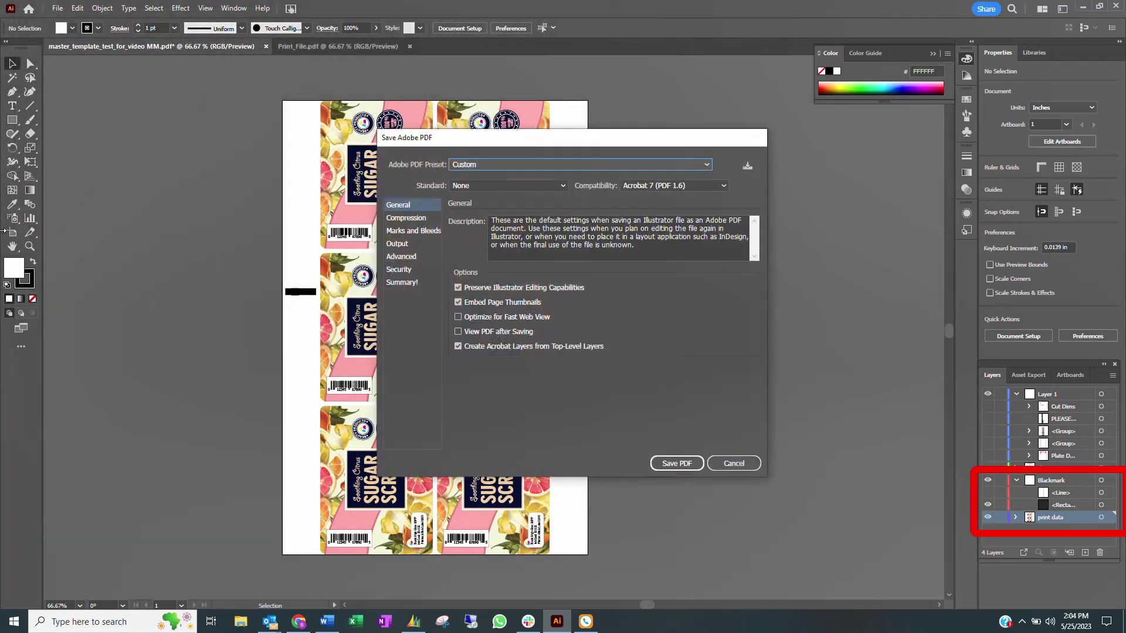
left_click(670, 464)
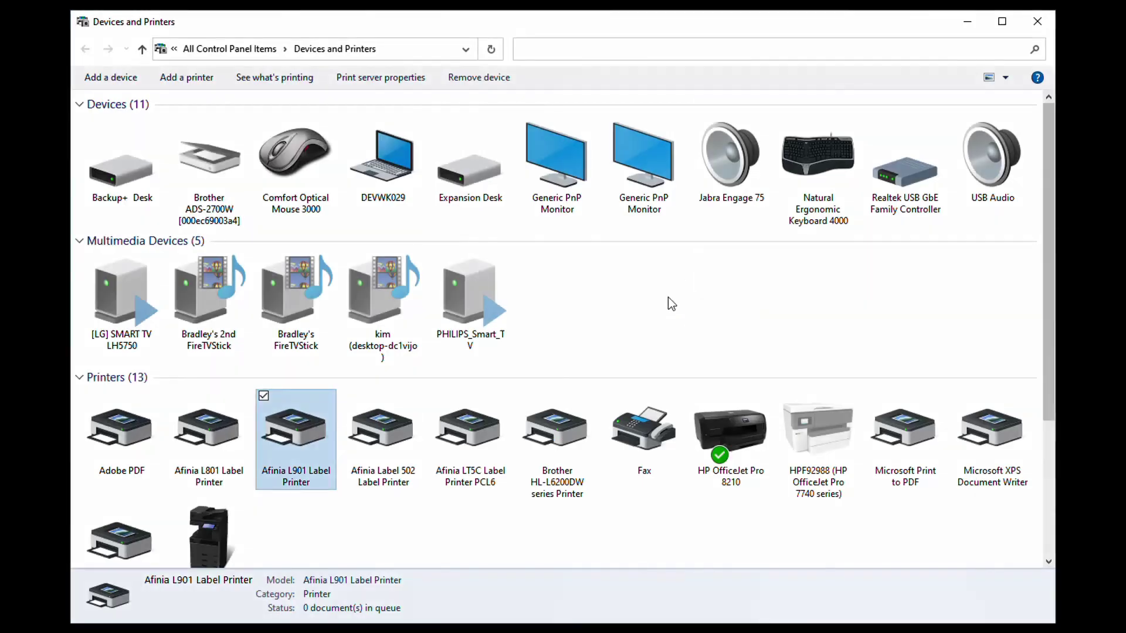
right_click(308, 435)
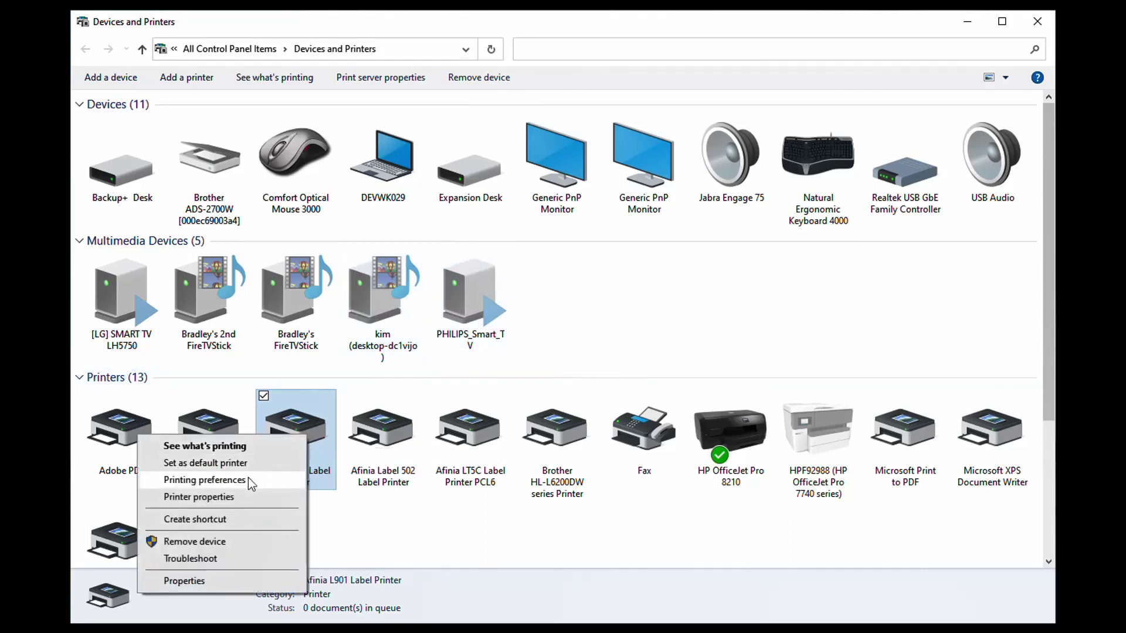
left_click(252, 483)
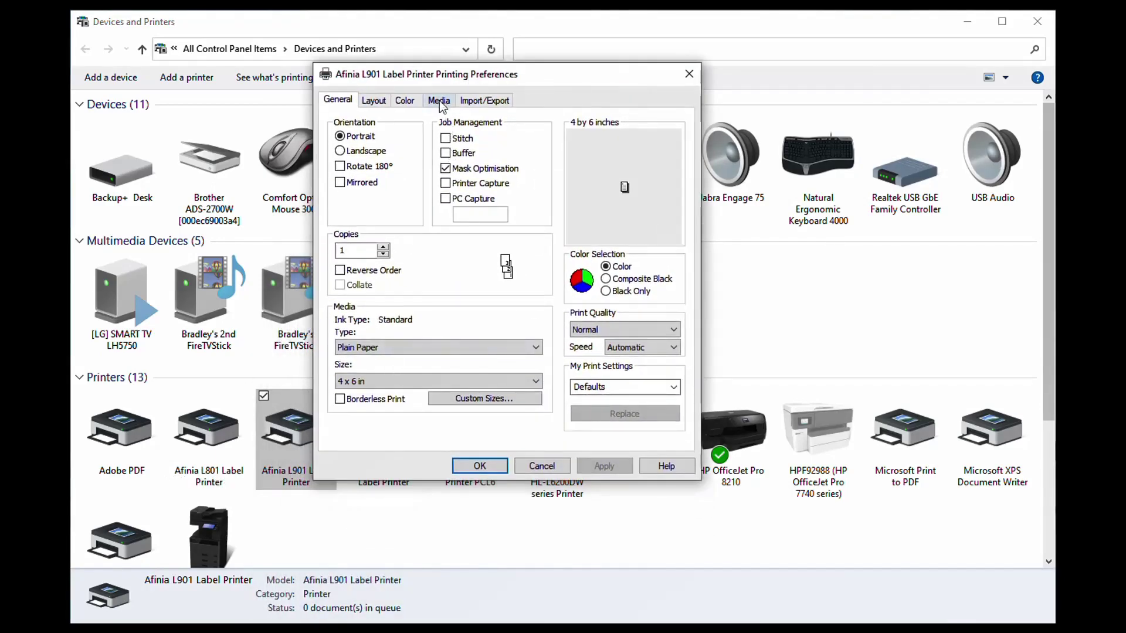
left_click(442, 105)
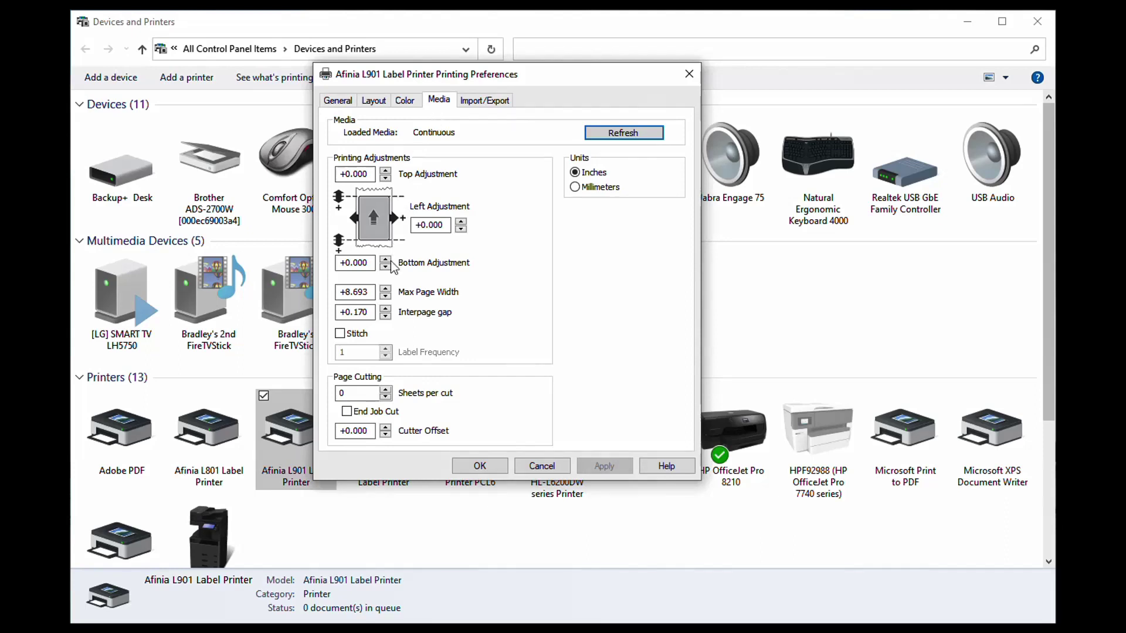
left_click(370, 312)
Step: Reopen the Afinia L901 printing preferences and enter a 4 mm interpage gap on the Media tab
key("Return")
right_click(304, 438)
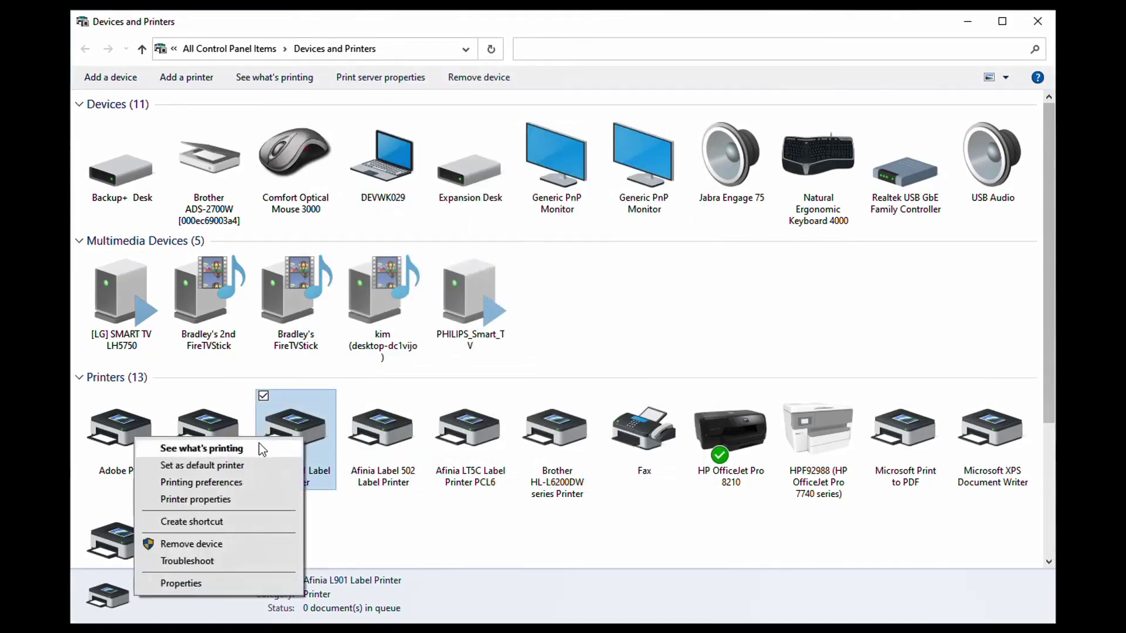
left_click(249, 482)
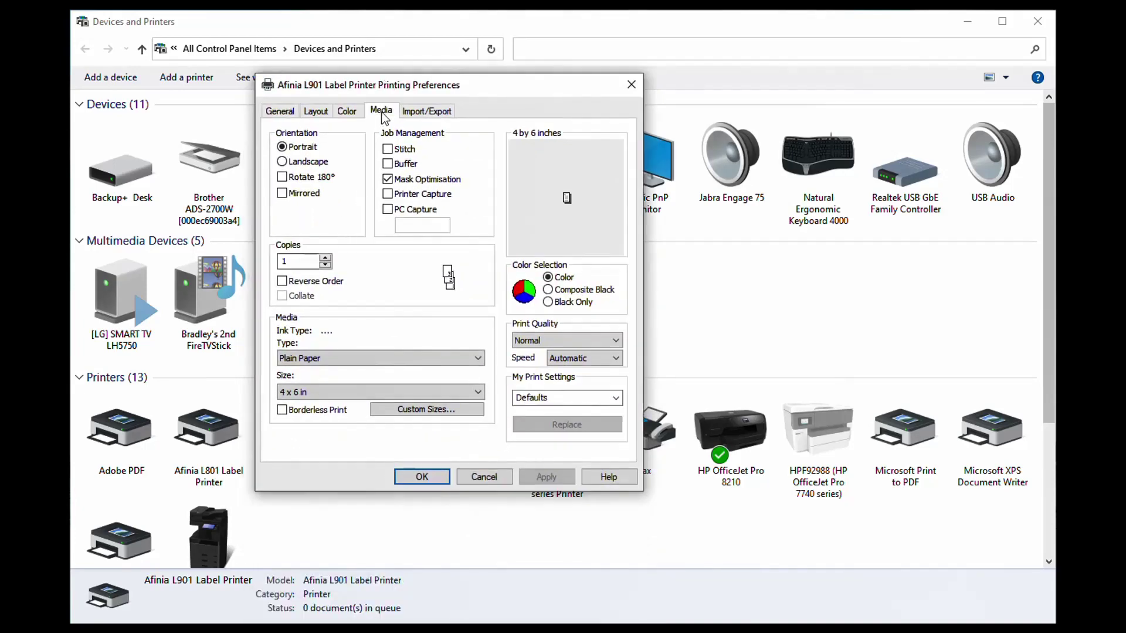
left_click(381, 112)
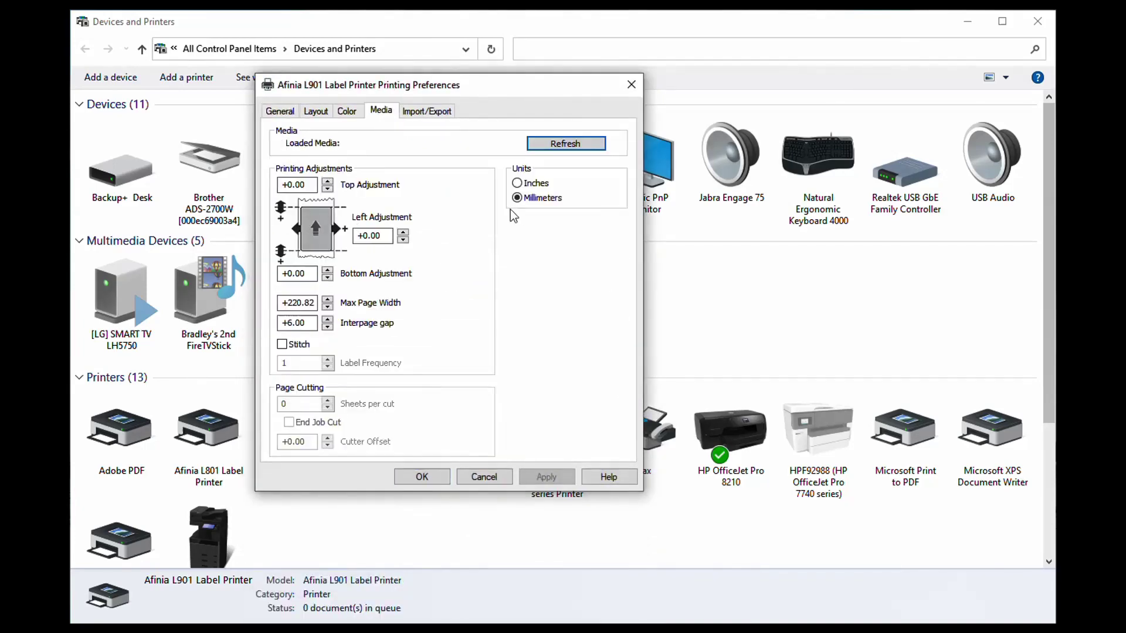
left_click_drag(315, 323, 253, 319)
type("4")
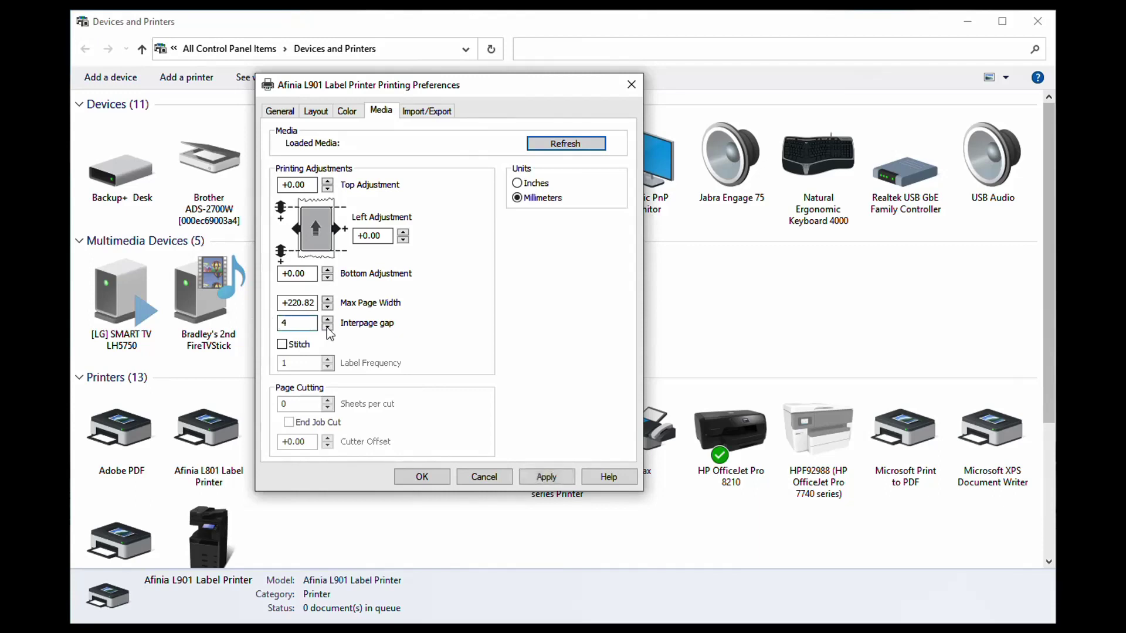